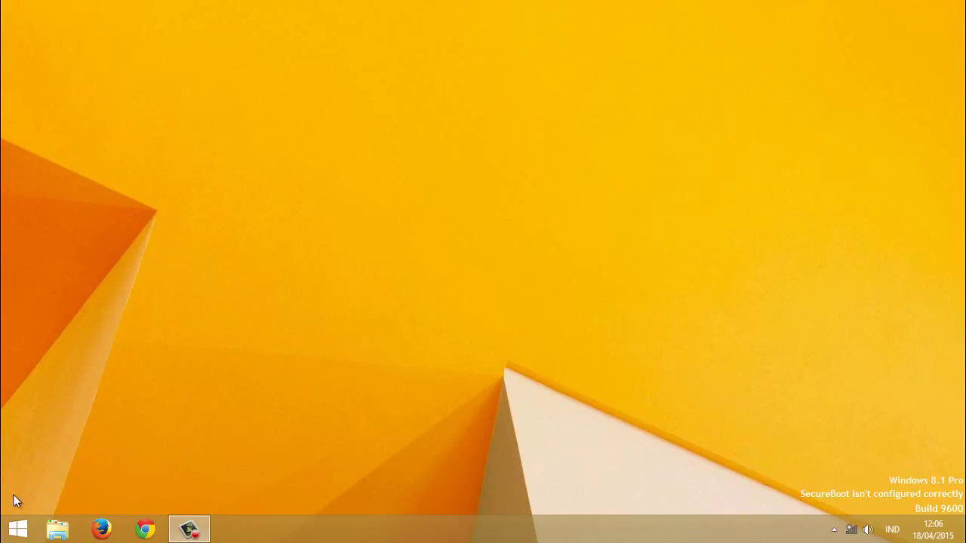
Step: Launch Adobe Photoshop CS4 from its tile on the Windows 8.1 Start screen
{"action": "left_click", "coordinate": [16, 528]}
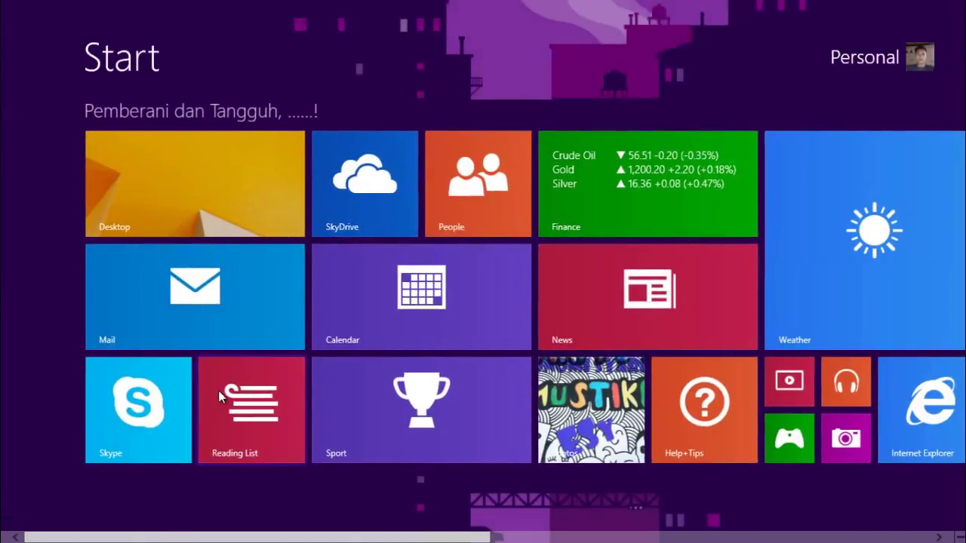
{"action": "key", "text": "Right"}
{"action": "key", "text": "Right"}
{"action": "key", "text": "Right"}
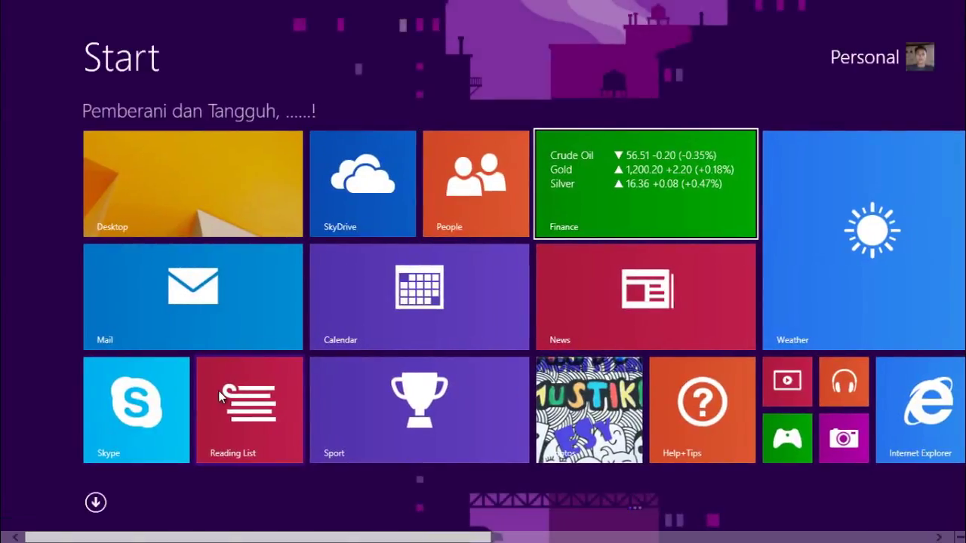
{"action": "key", "text": "Right"}
{"action": "key", "text": "Right"}
{"action": "key", "text": "Right"}
{"action": "key", "text": "Right"}
{"action": "key", "text": "Right"}
{"action": "key", "text": "Right"}
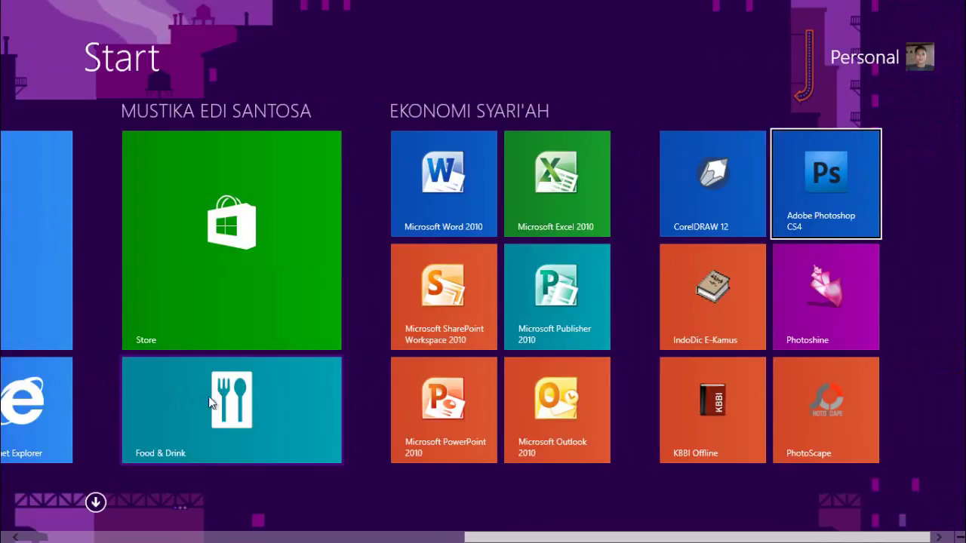
{"action": "left_click", "coordinate": [839, 188]}
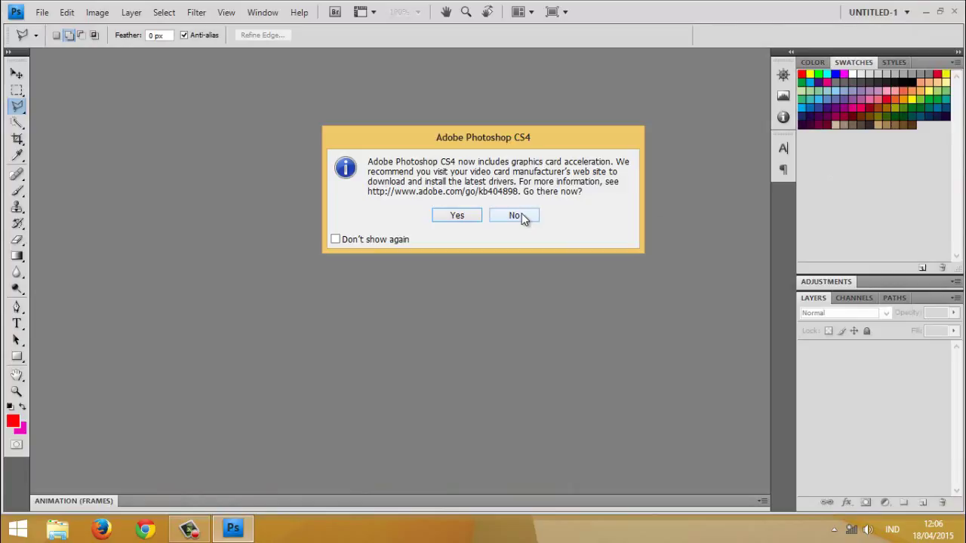
Step: Decline the graphics-driver notice and open the portrait photo kk4.jpg
{"action": "left_click", "coordinate": [521, 218]}
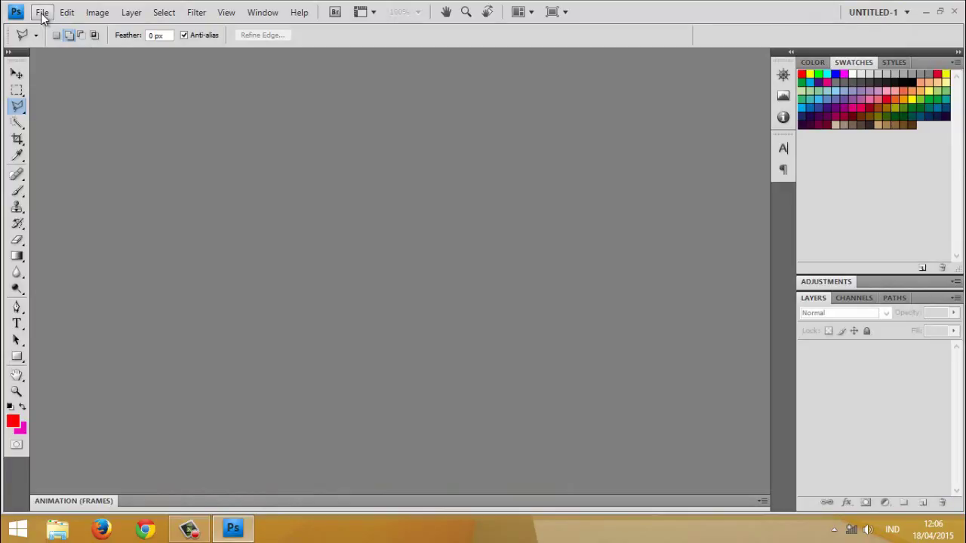
{"action": "left_click", "coordinate": [43, 15]}
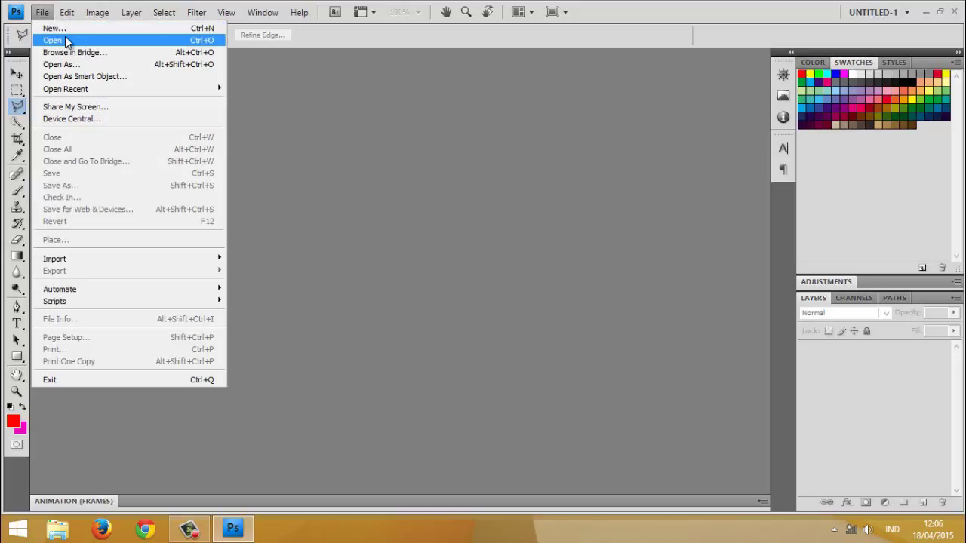
{"action": "left_click", "coordinate": [54, 40]}
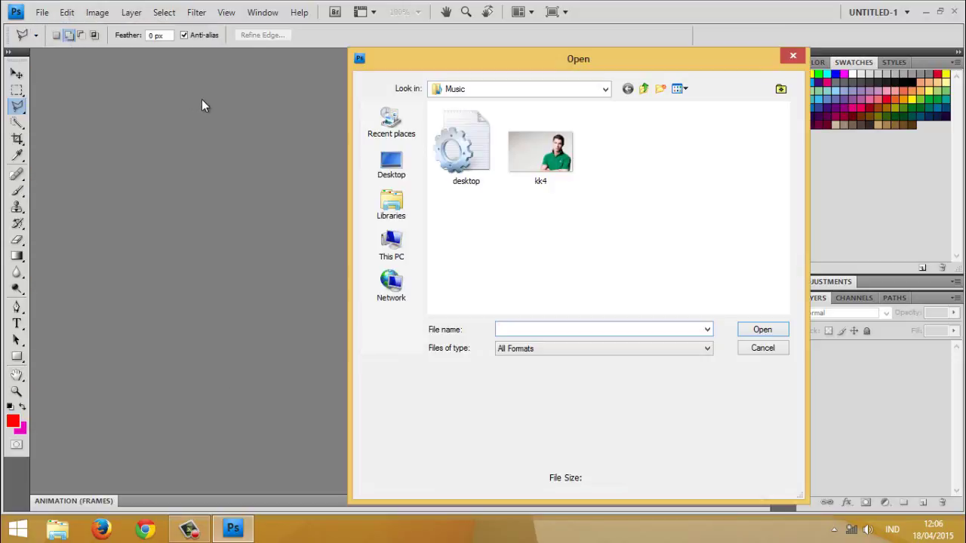
{"action": "left_click", "coordinate": [528, 146]}
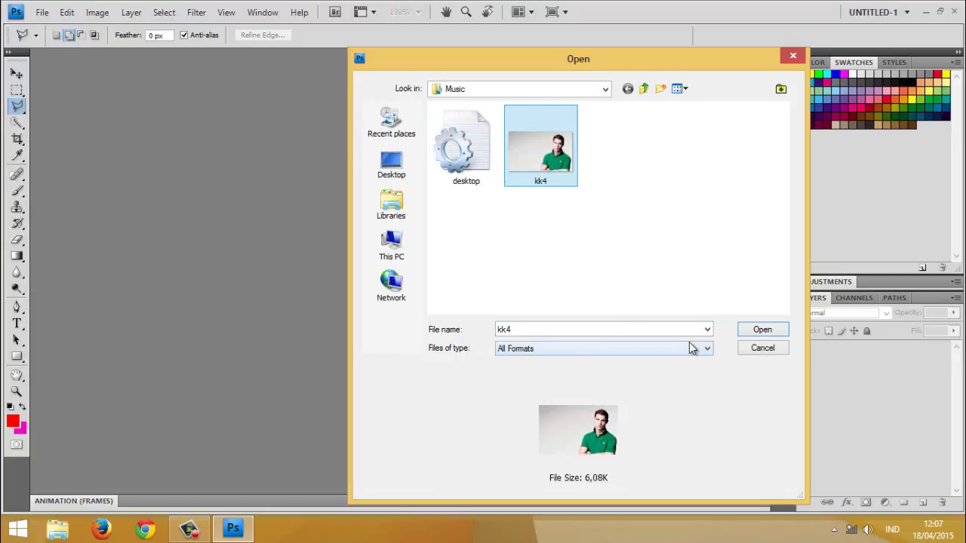
{"action": "left_click", "coordinate": [759, 332]}
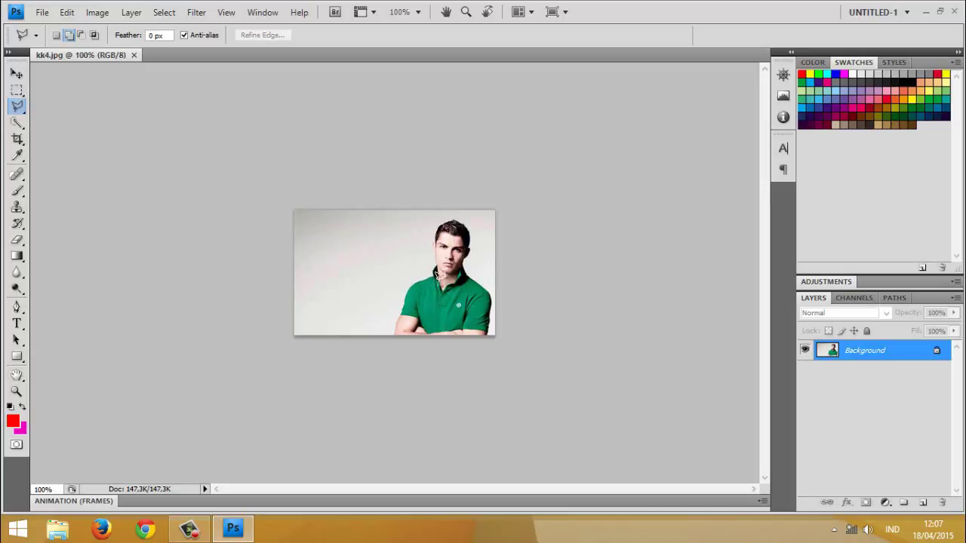
Step: Cancel the unfinished lasso outline and duplicate the Background layer as Layer 1 (Ctrl+J)
{"action": "left_click", "coordinate": [442, 265]}
{"action": "key", "text": "Escape"}
{"action": "key", "text": "ctrl+j"}
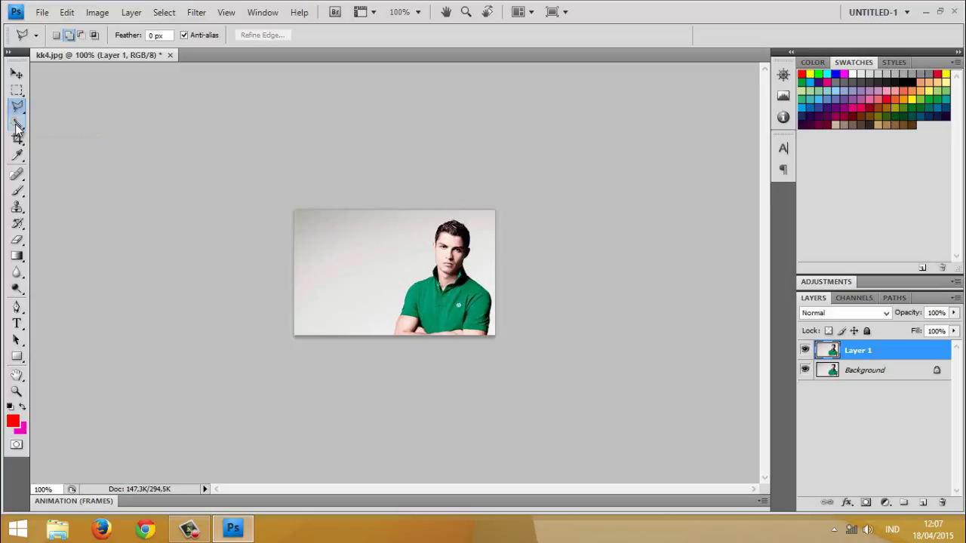
Step: Quick-select the man's green shirt, arms and head using an enlarged Add-to-selection brush
{"action": "left_click", "coordinate": [17, 124]}
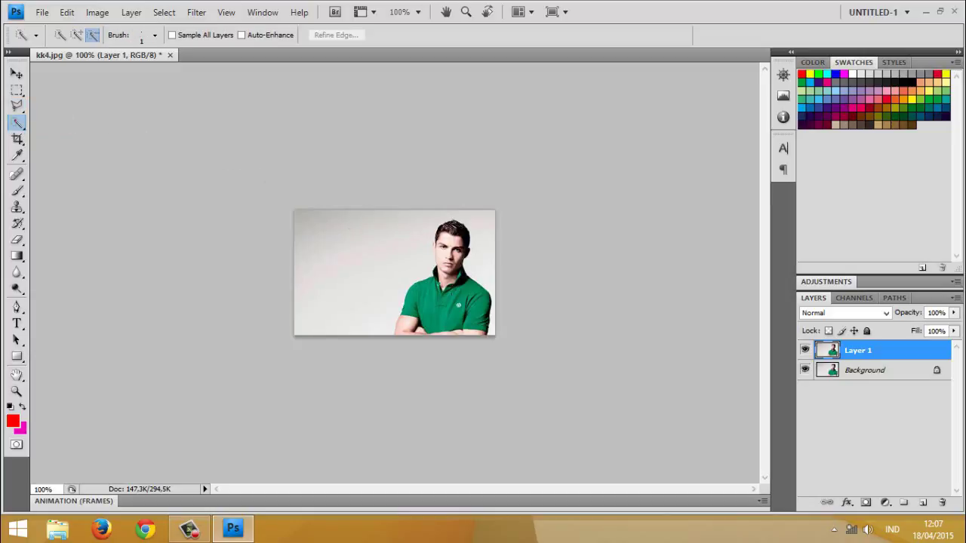
{"action": "left_click", "coordinate": [448, 302]}
{"action": "key", "text": "bracketright"}
{"action": "key", "text": "bracketright"}
{"action": "key", "text": "bracketright"}
{"action": "key", "text": "bracketright"}
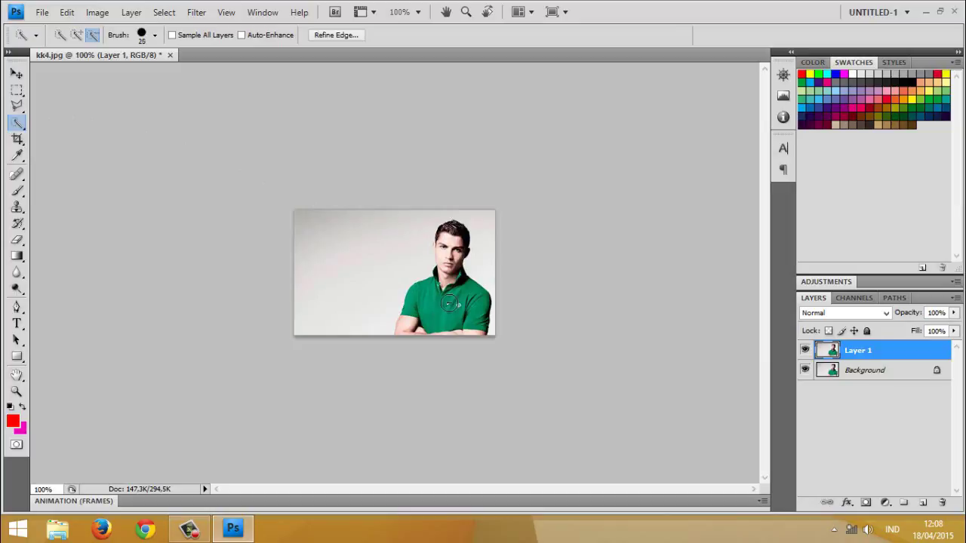
{"action": "key", "text": "bracketright"}
{"action": "left_click", "coordinate": [78, 36]}
{"action": "left_click", "coordinate": [448, 302]}
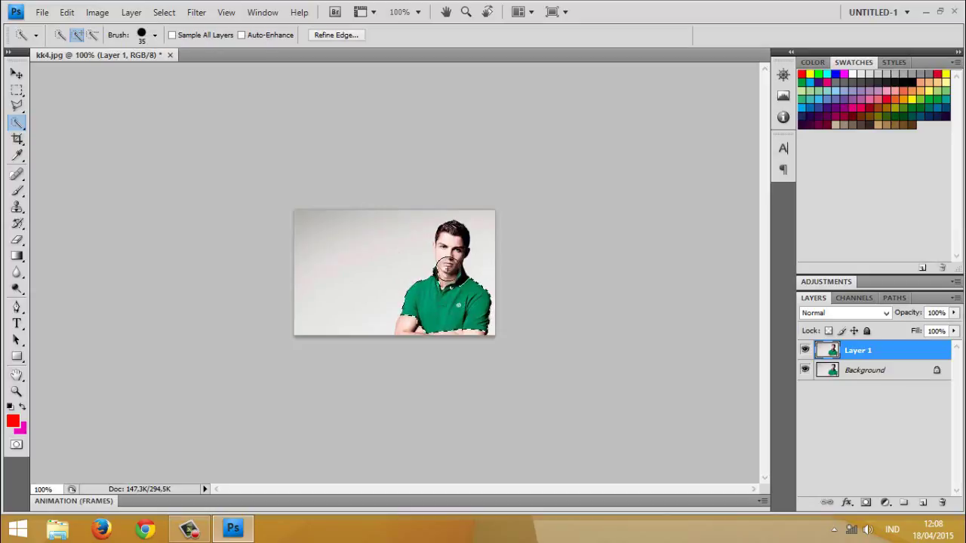
{"action": "mouse_move", "coordinate": [448, 268]}
{"action": "left_mouse_down"}
{"action": "mouse_move", "coordinate": [416, 330]}
{"action": "mouse_move", "coordinate": [400, 327]}
{"action": "left_mouse_up"}
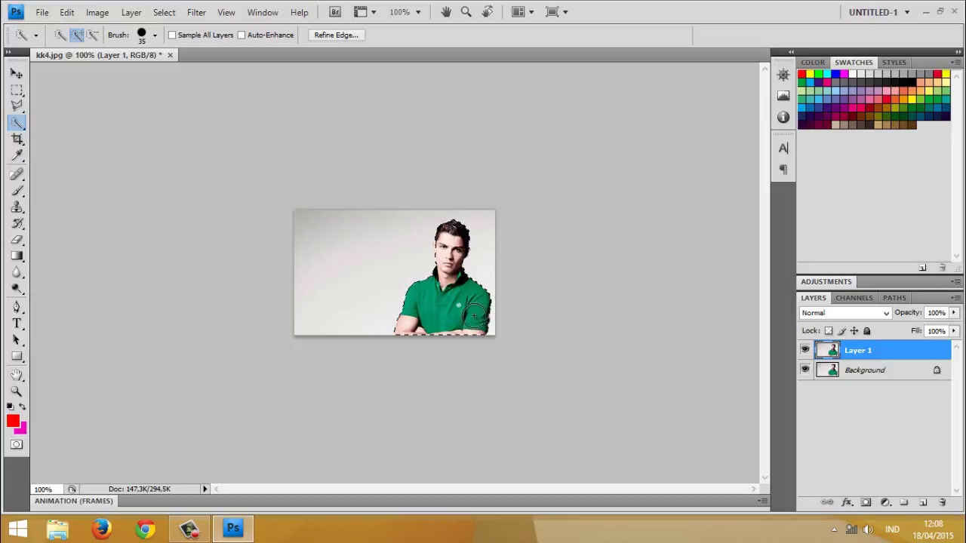
Step: Copy the selected man onto a new Layer 2 with Layer via Copy, then deselect
{"action": "right_click", "coordinate": [459, 296]}
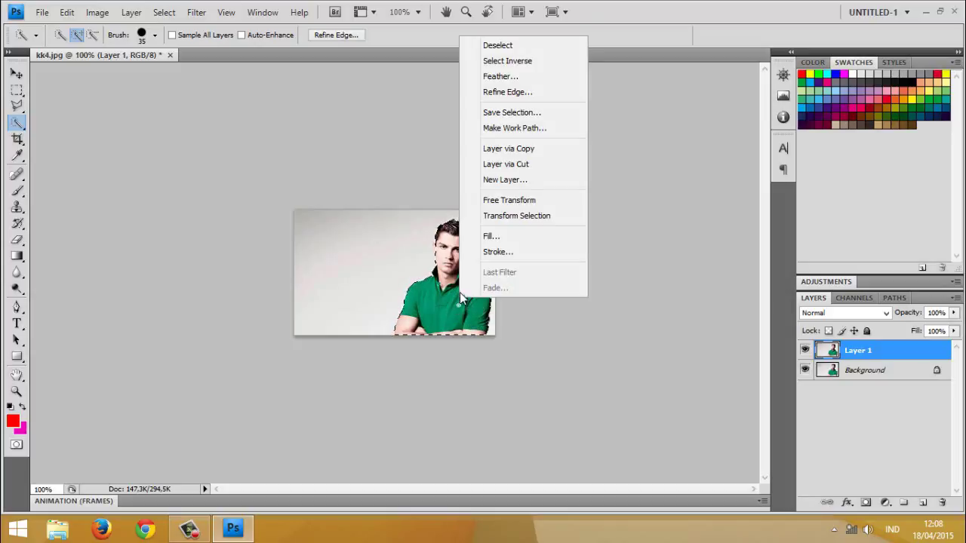
{"action": "left_click", "coordinate": [508, 150]}
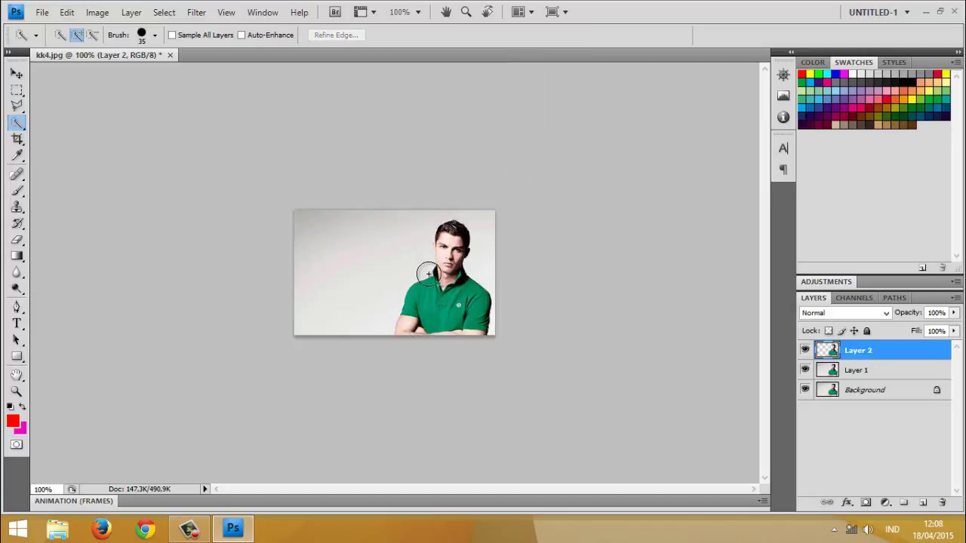
{"action": "left_click_drag", "start_coordinate": [432, 270], "coordinate": [451, 290]}
{"action": "key", "text": "ctrl+d"}
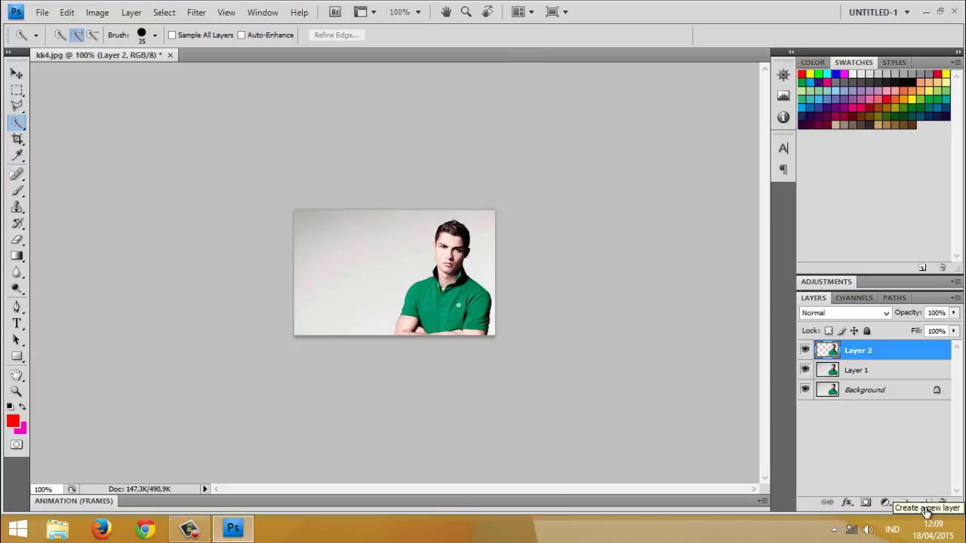
Step: Add an empty Layer 3 and make the background colour mint green #08ef90
{"action": "left_click", "coordinate": [923, 505]}
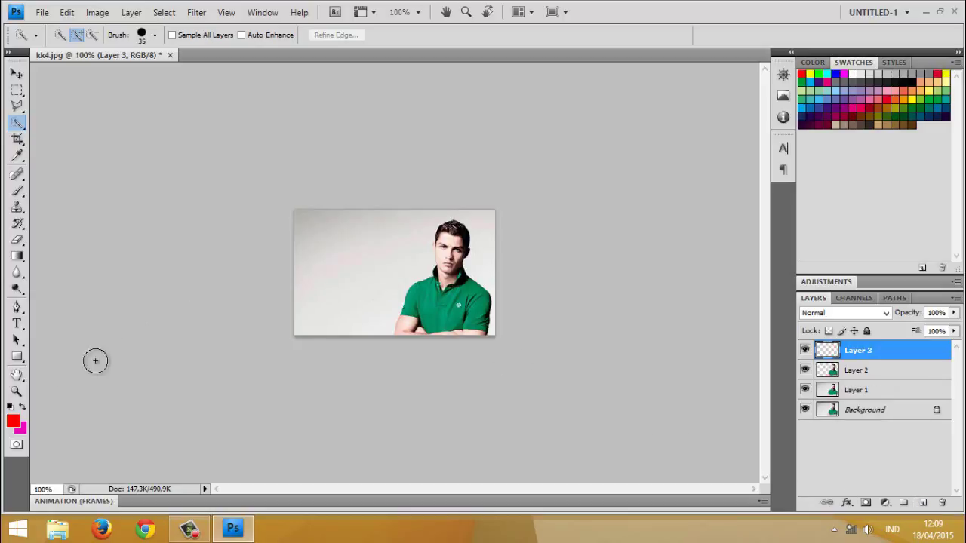
{"action": "left_click", "coordinate": [24, 428]}
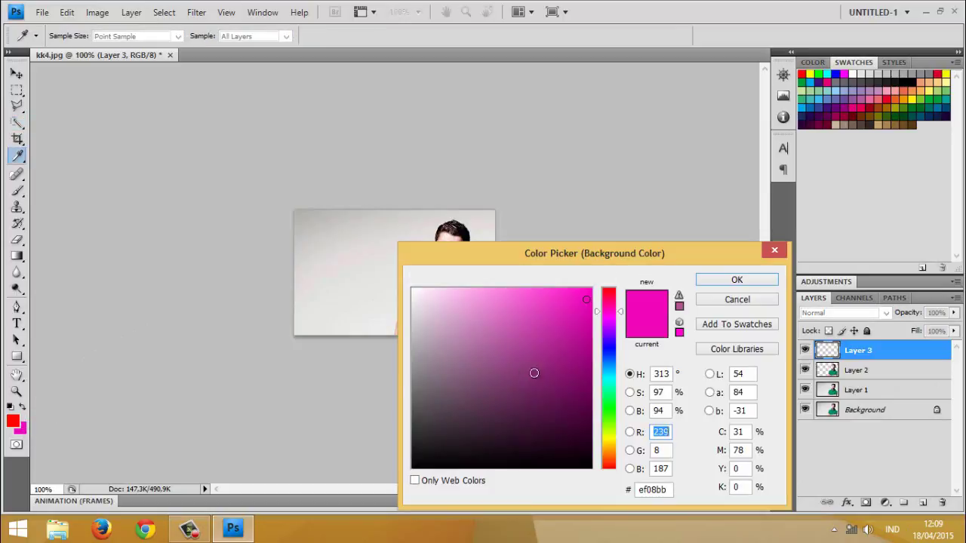
{"action": "left_click", "coordinate": [611, 391]}
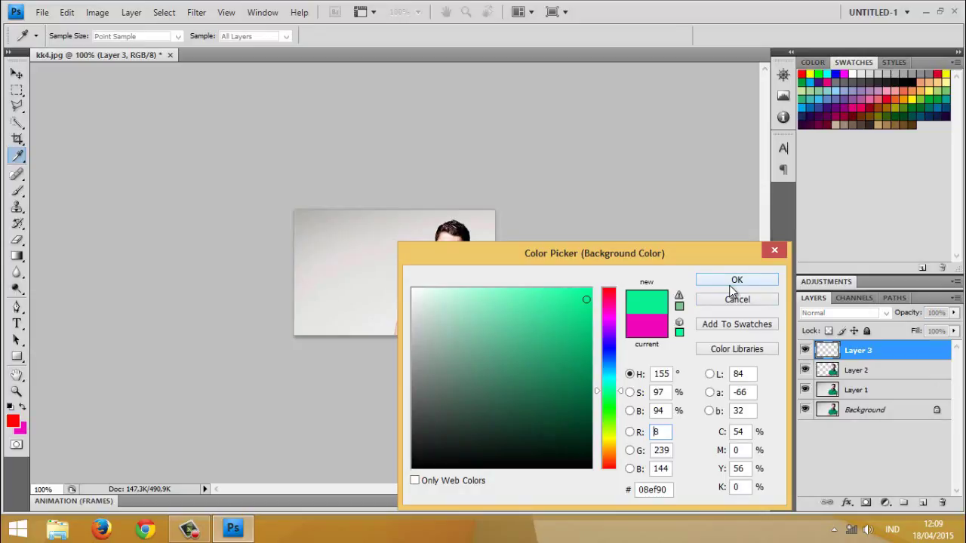
{"action": "left_click", "coordinate": [730, 284]}
{"action": "key", "text": "w"}
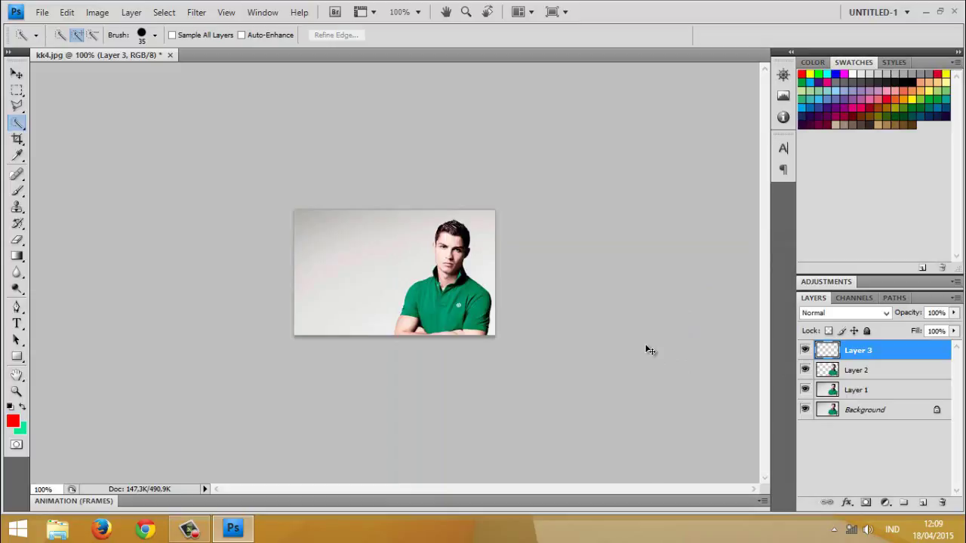
Step: Fill Layer 3 with the mint green and move it below Layer 2
{"action": "key", "text": "ctrl+BackSpace"}
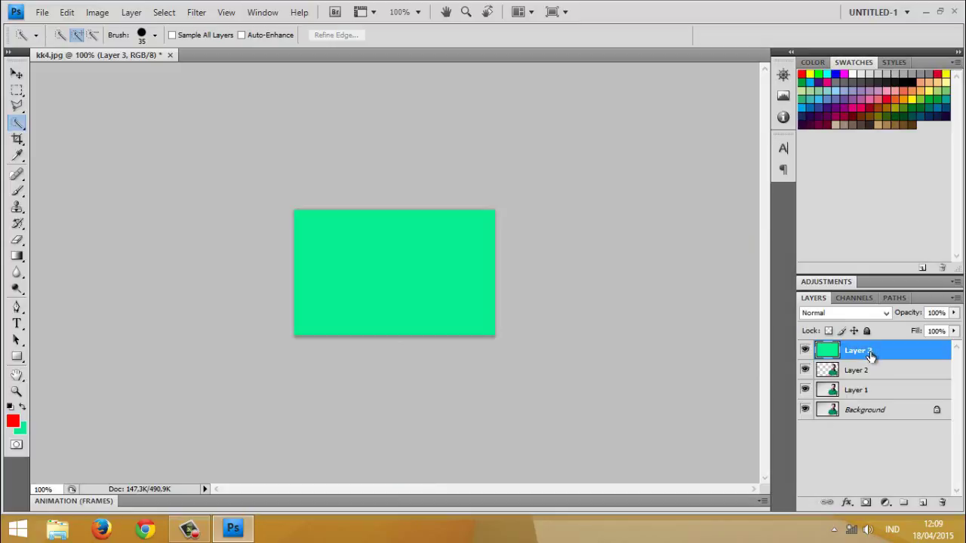
{"action": "left_click_drag", "start_coordinate": [870, 357], "coordinate": [871, 371]}
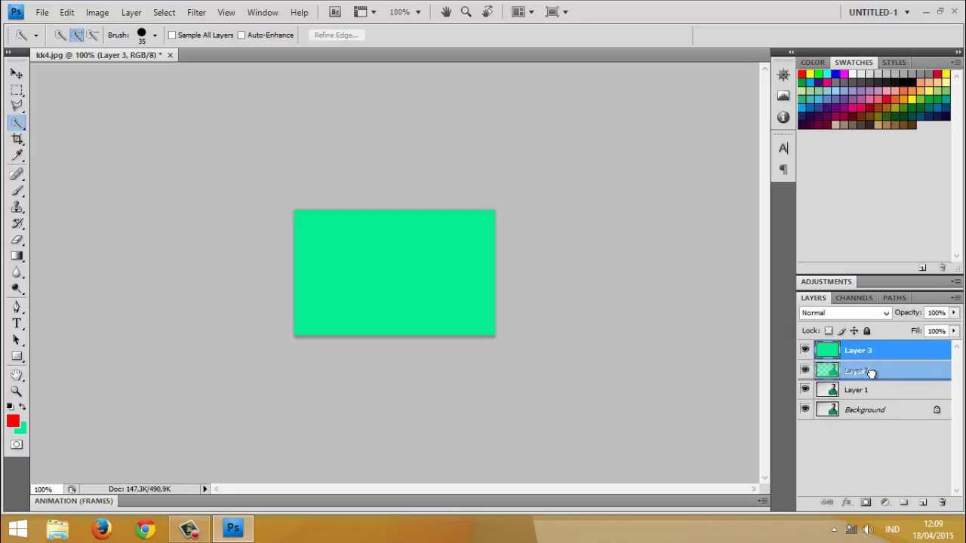
{"action": "left_click_drag", "start_coordinate": [871, 371], "coordinate": [872, 377]}
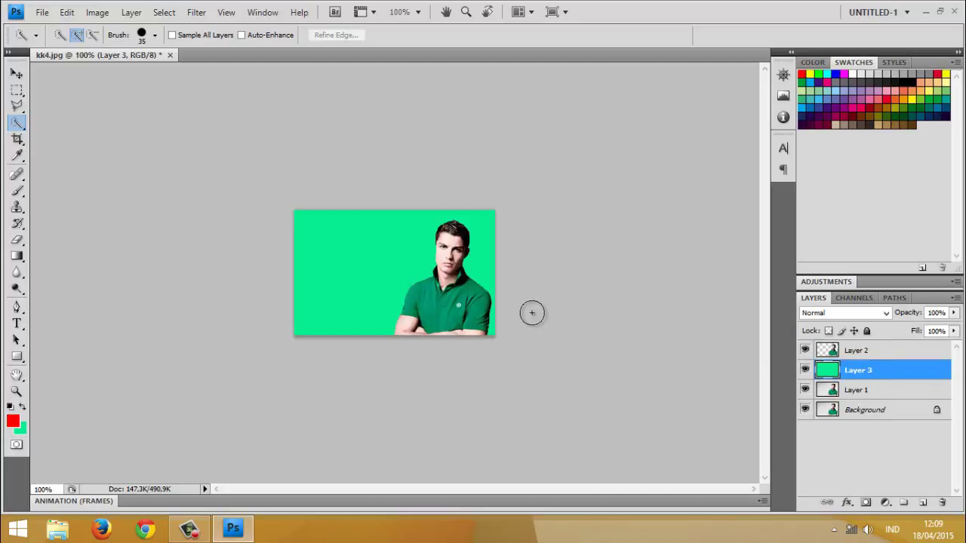